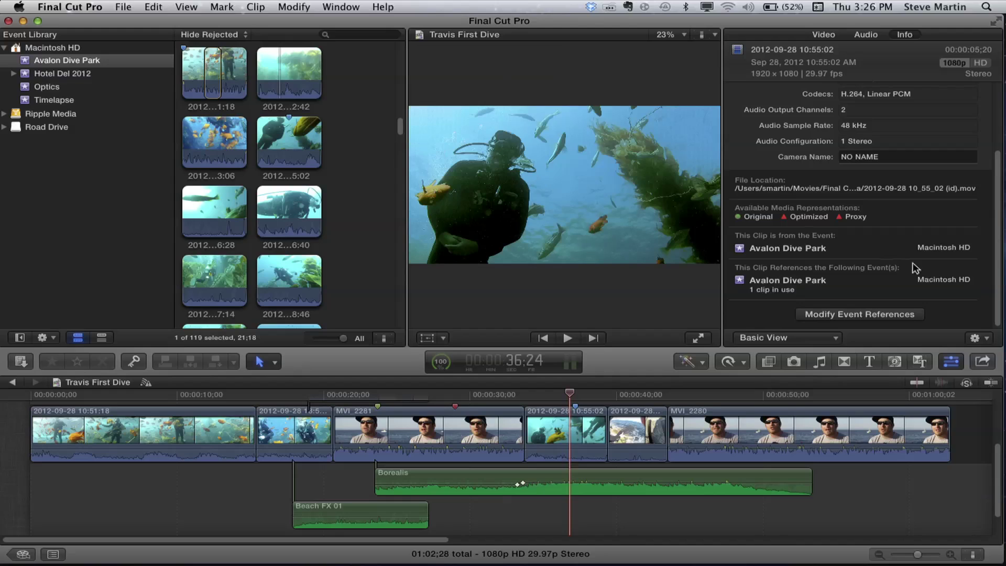
- Hide the Inspector and open the share Destinations settings from the Share popover's Add Destination
left_click(957, 363)
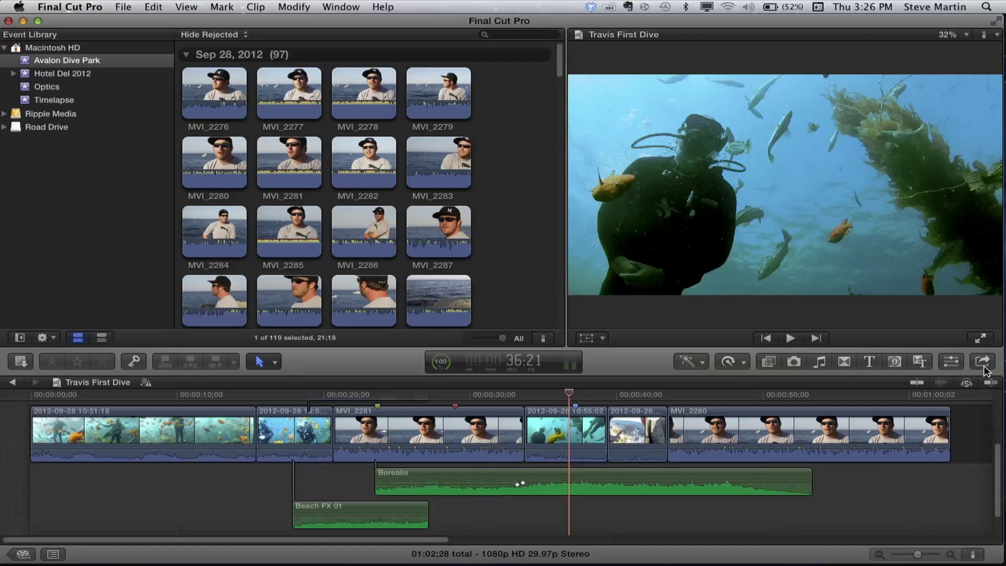
left_click(984, 364)
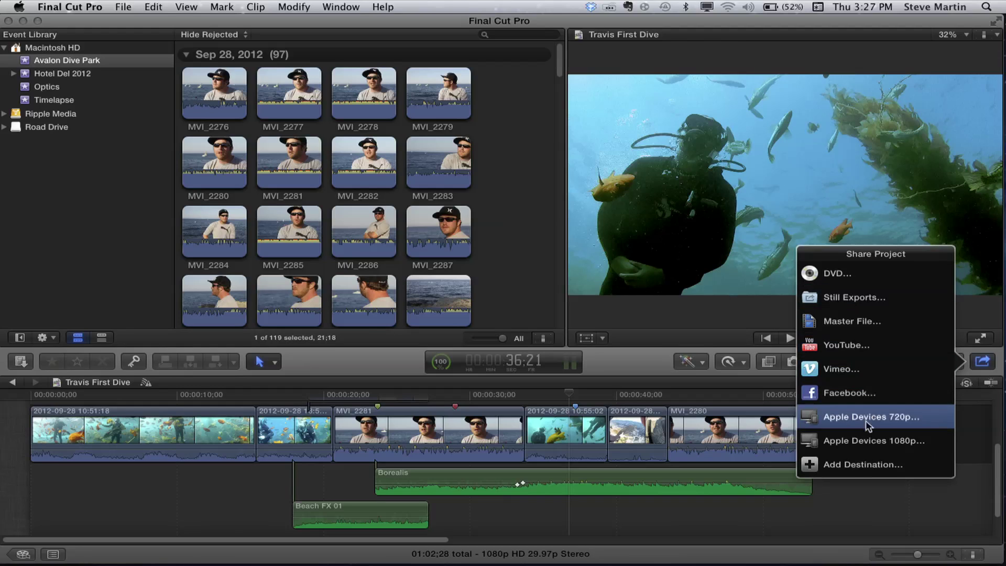
left_click(858, 466)
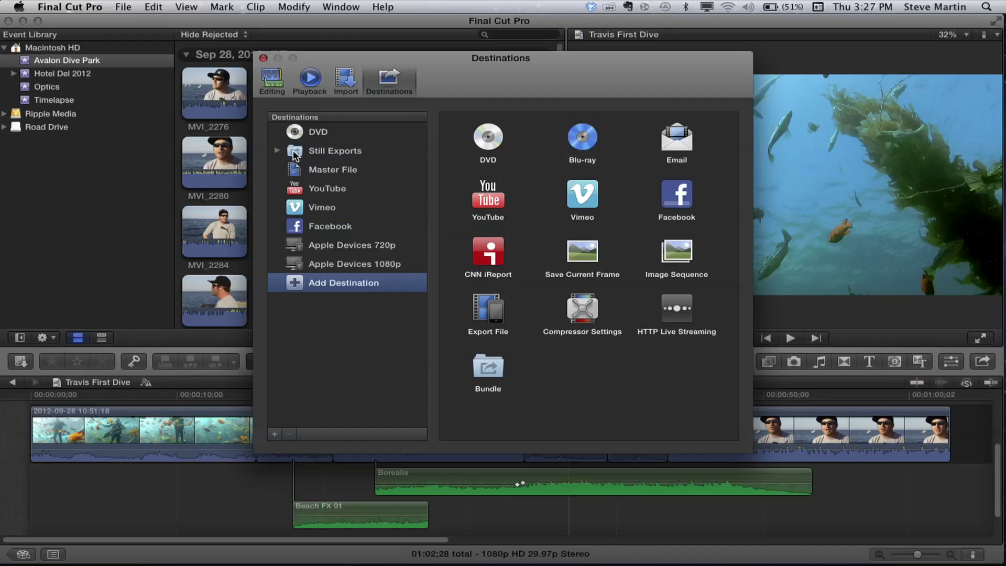
- Restore the default share destinations, removing the Still Exports bundle
left_click(296, 153)
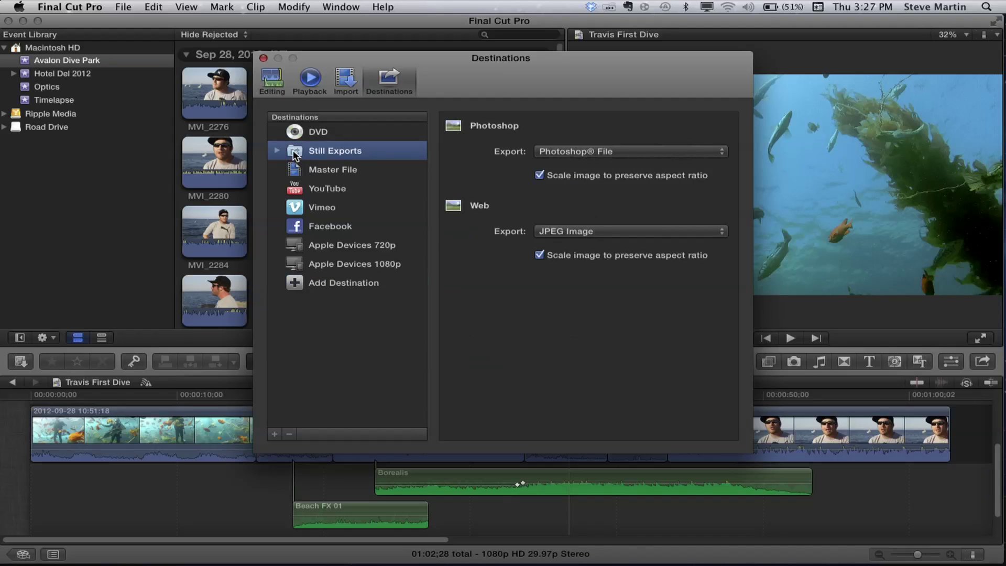
right_click(296, 154)
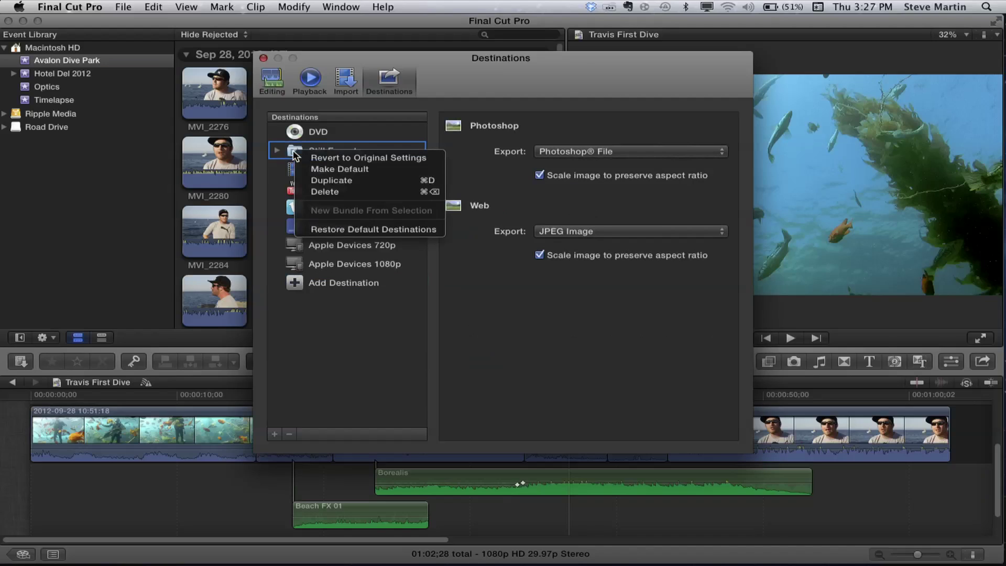
left_click(319, 231)
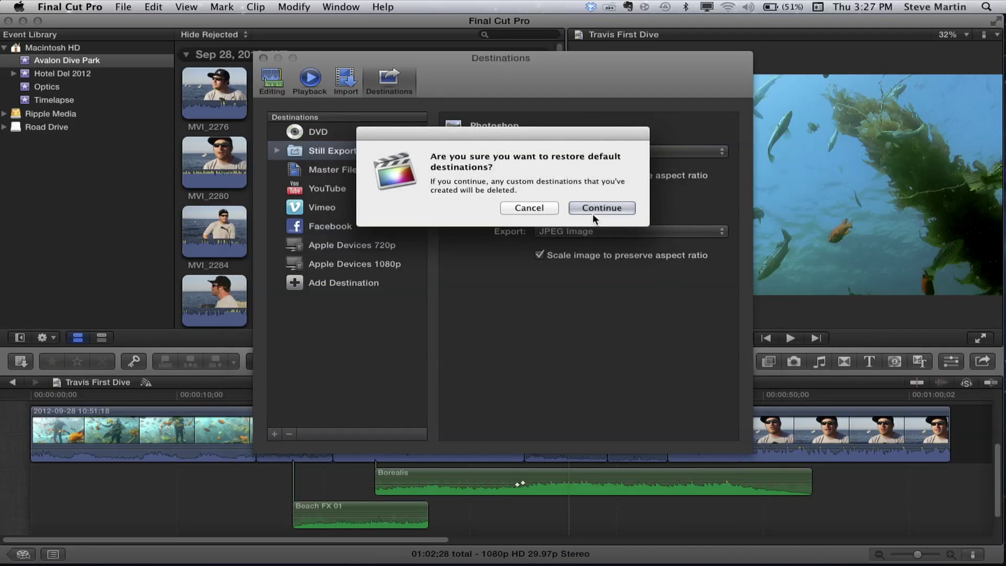
left_click(586, 207)
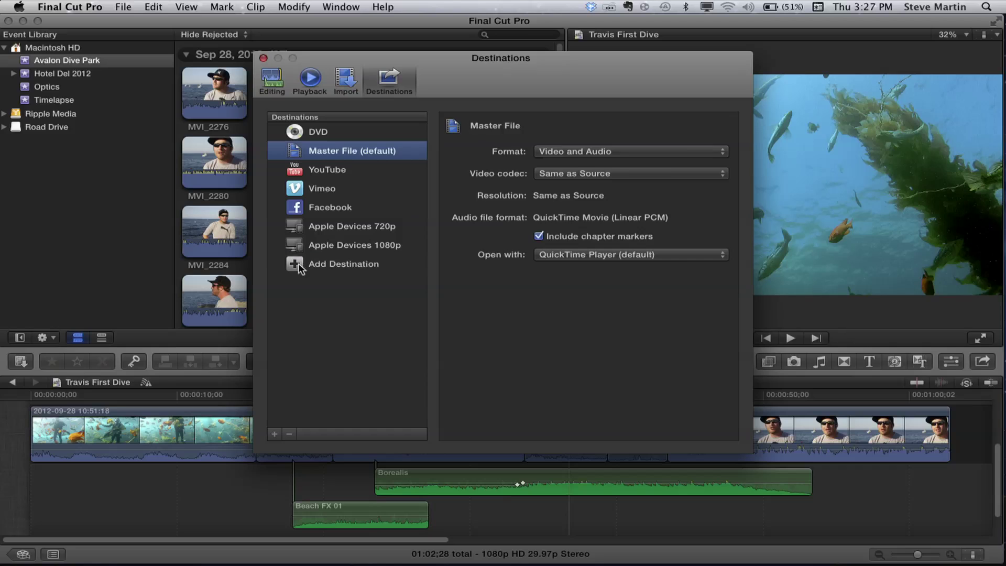
- Add a Save Current Frame destination below DVD, named Photoshop, exporting a Photoshop File
left_click(300, 270)
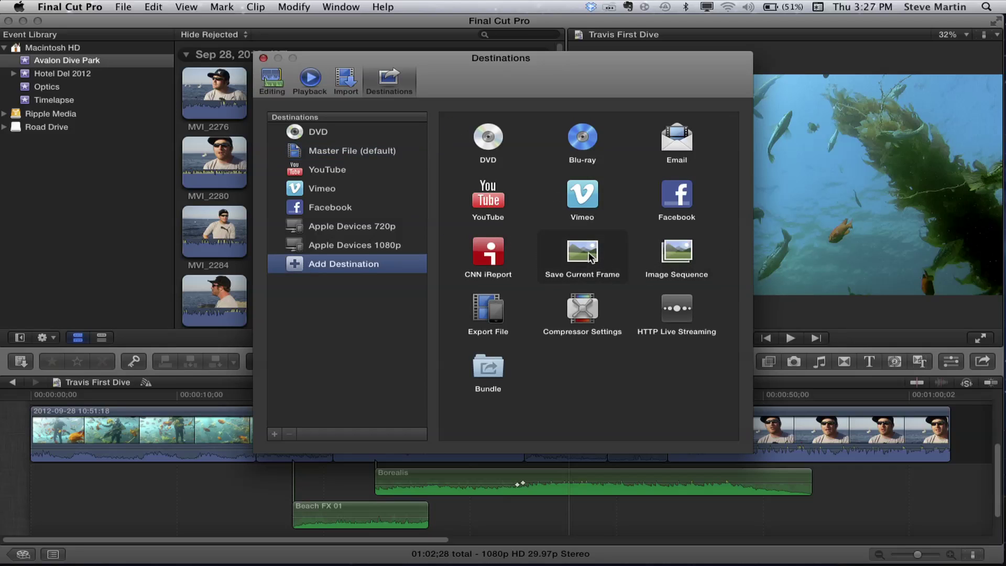
left_click_drag(591, 257, 571, 242)
left_click_drag(408, 176, 324, 149)
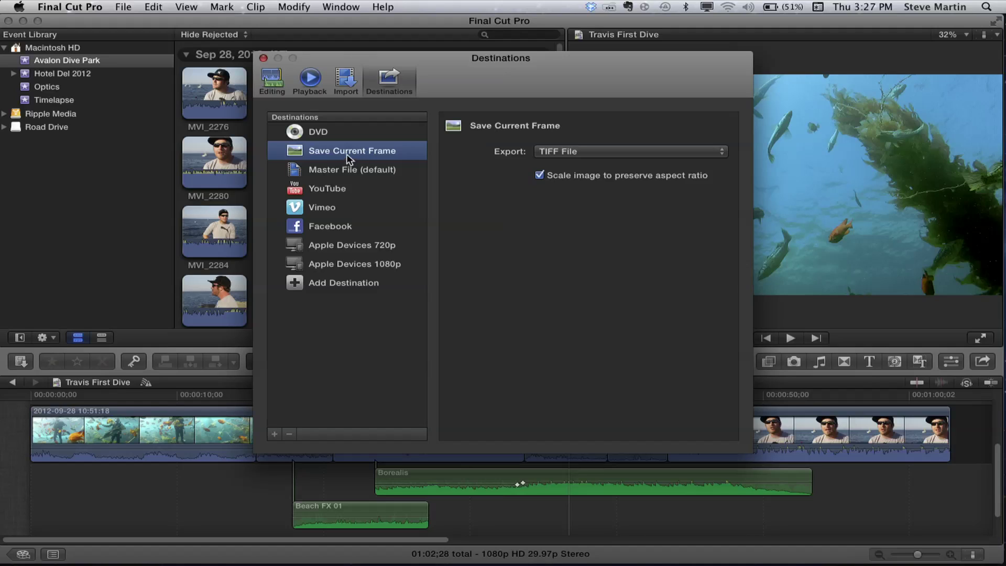
left_click(578, 154)
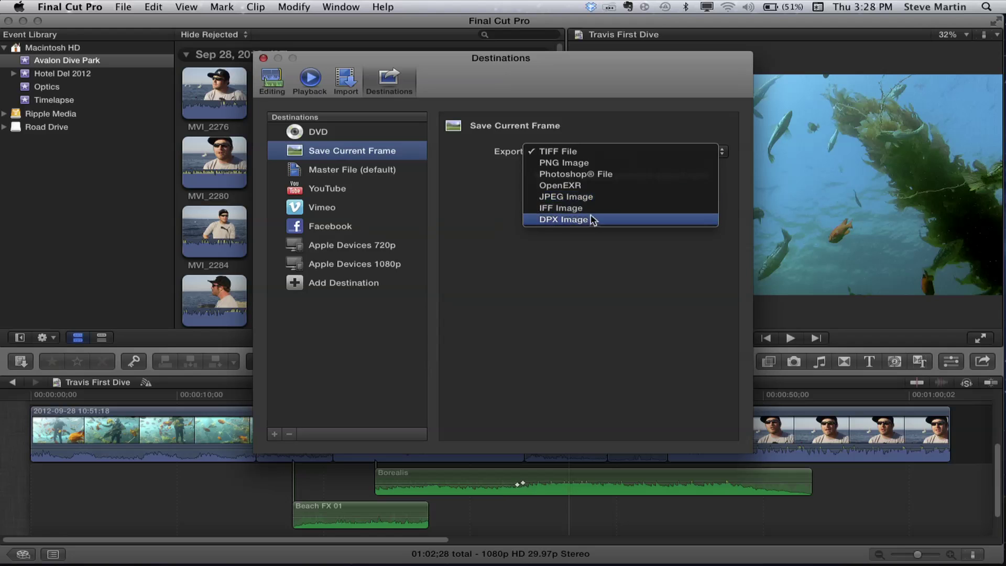
left_click(592, 174)
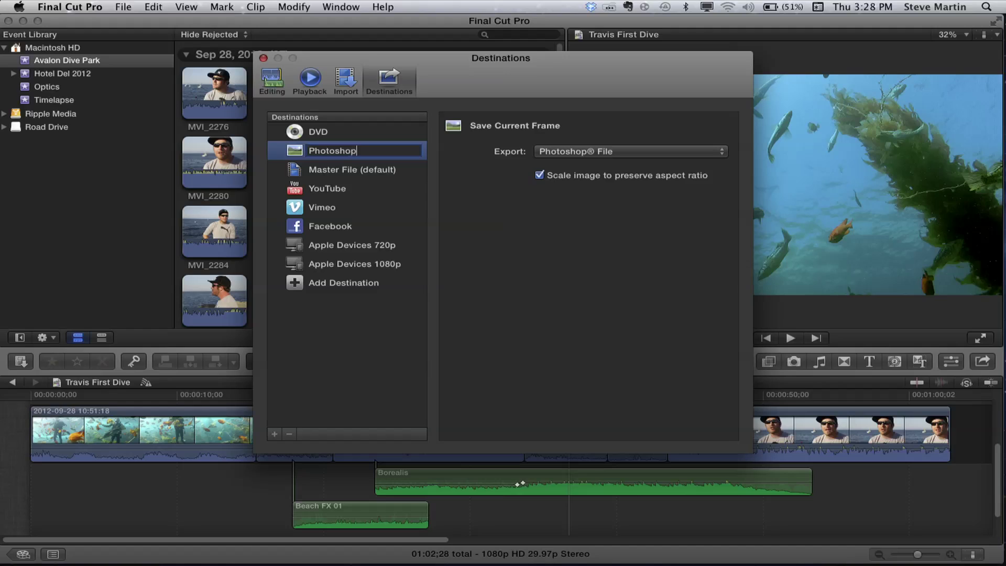
- Add a second Save Current Frame destination below Photoshop, exporting JPEG Image, and review both
left_click(294, 283)
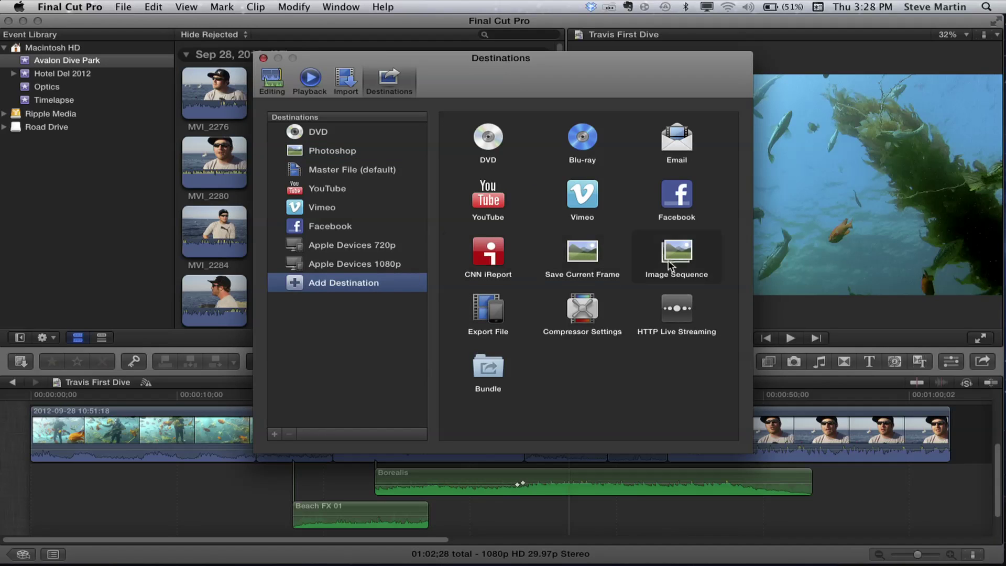
left_click_drag(583, 253, 354, 164)
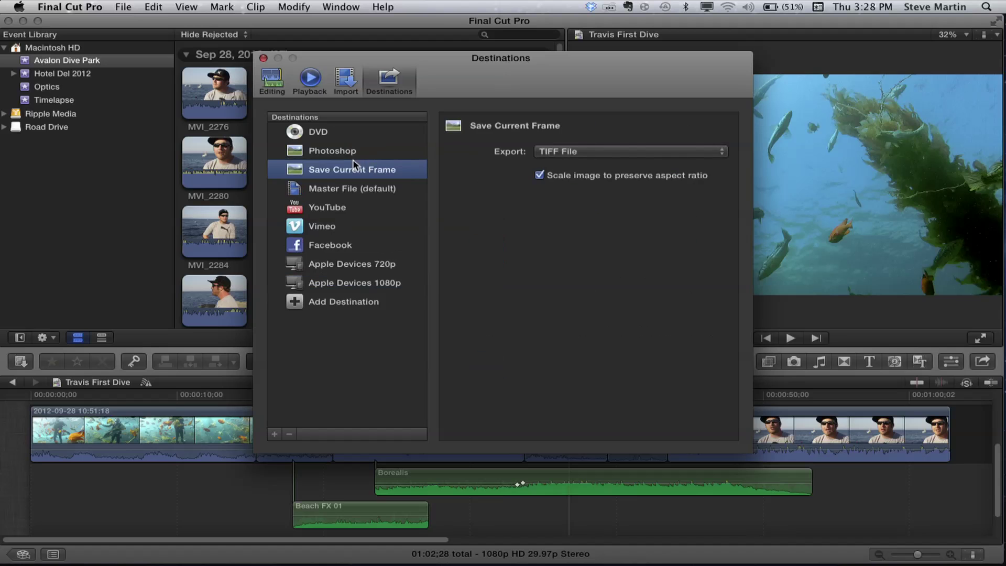
left_click(567, 154)
left_click(574, 197)
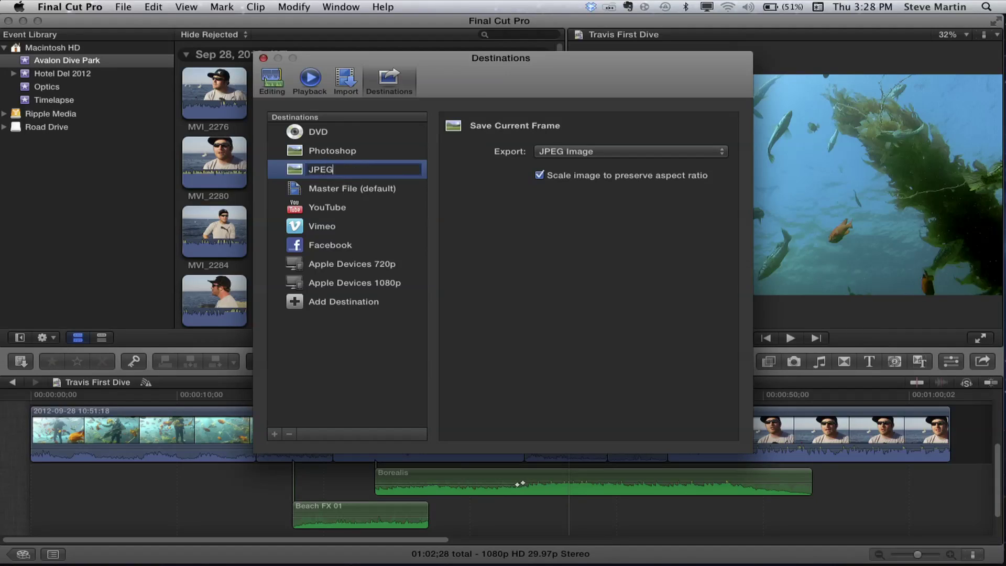
left_click(316, 156)
left_click(315, 172)
left_click(314, 152)
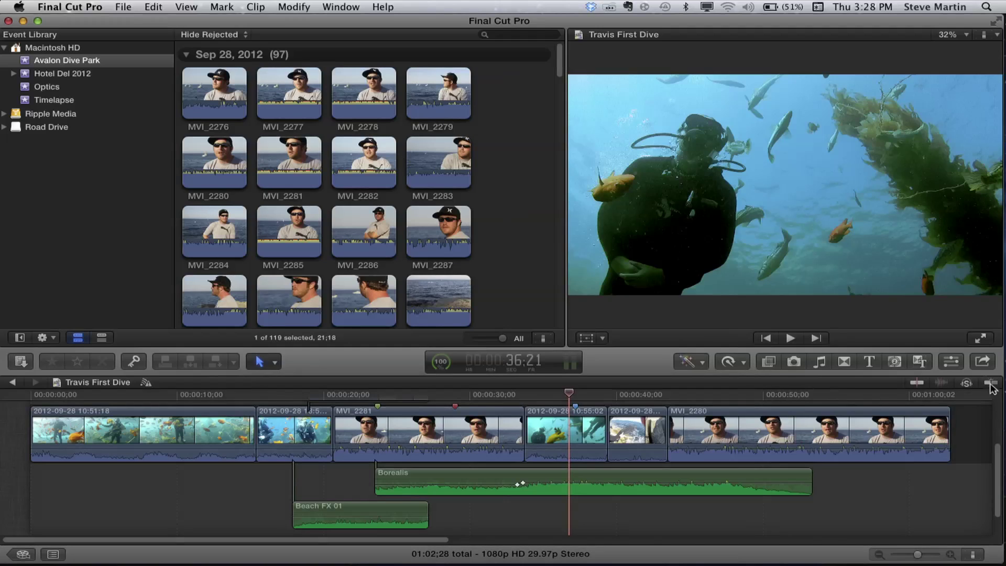
- Check the Share list for Photoshop and JPEG, then reopen Destinations via File > Share > Add Destination
left_click(981, 363)
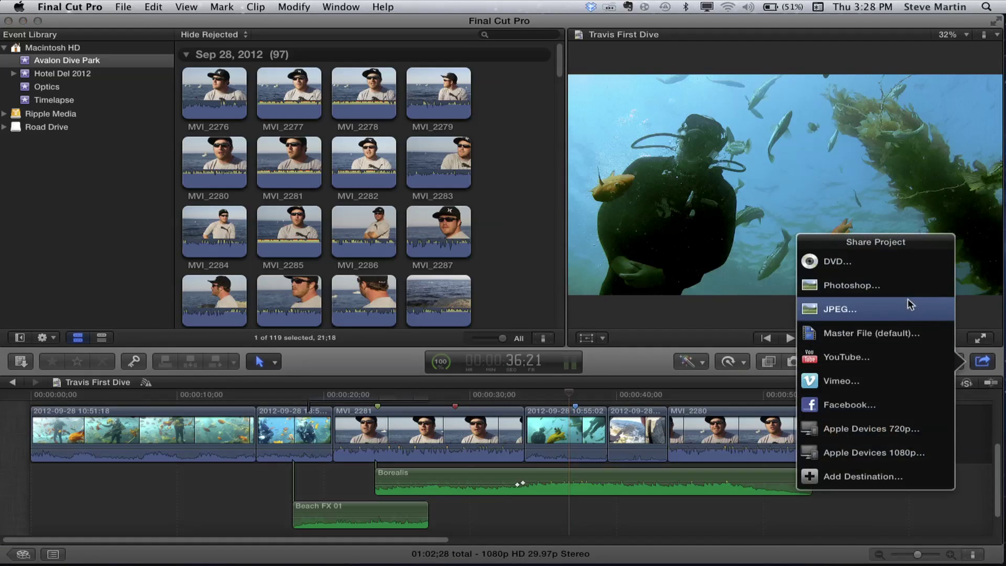
key("Escape")
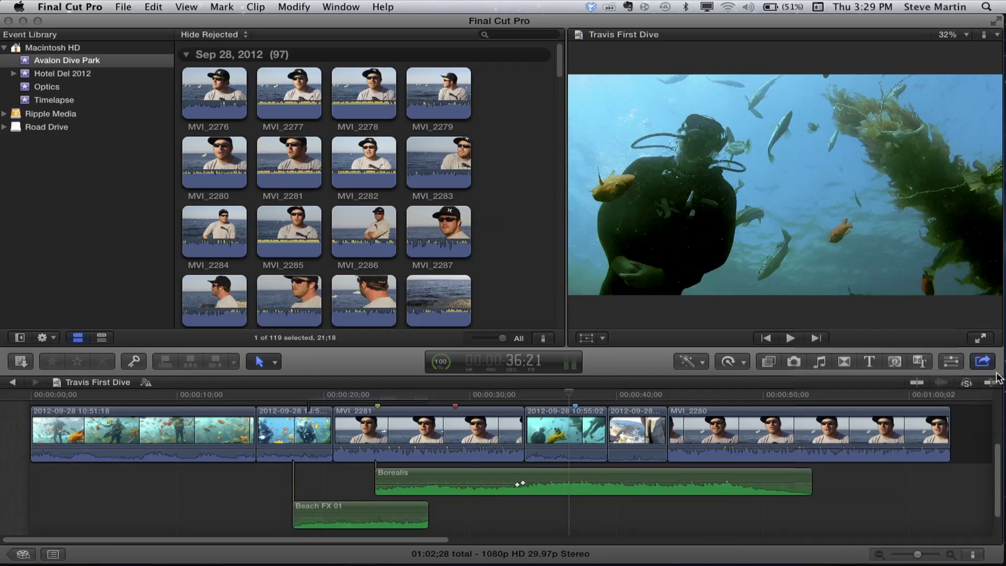
left_click(124, 7)
mouse_move(137, 170)
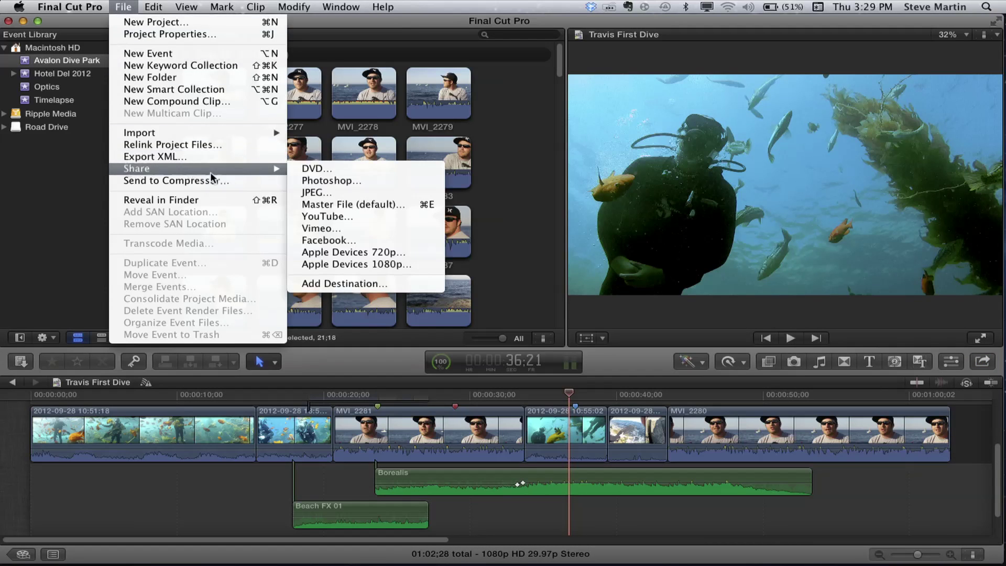
left_click(322, 284)
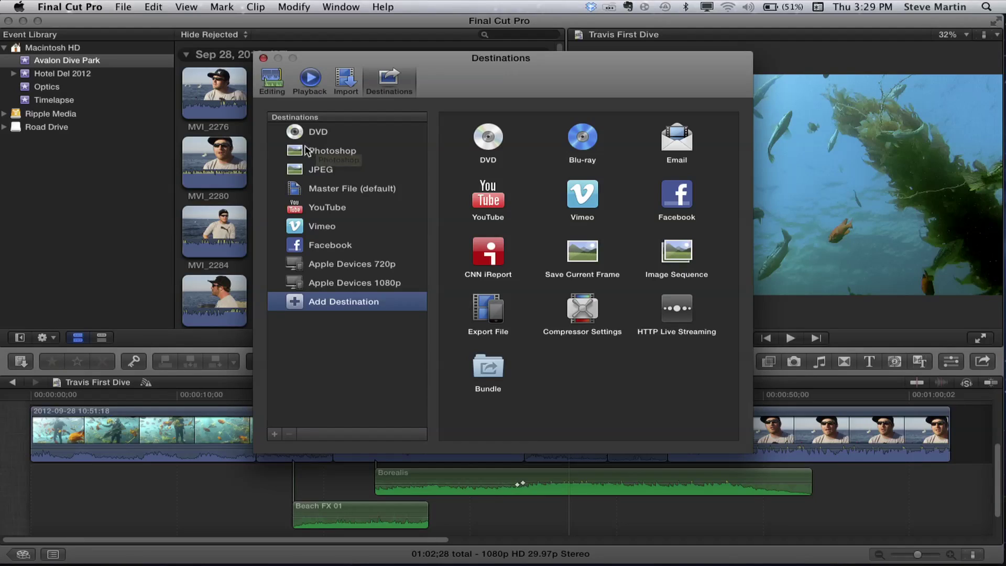
- Combine the Photoshop and JPEG destinations into a new bundle from the selection
left_click(306, 151)
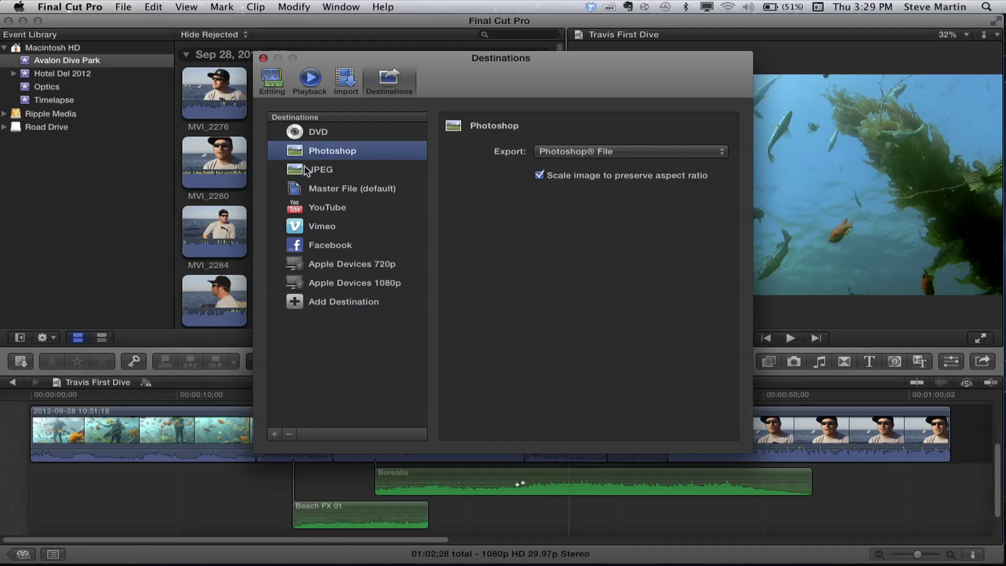
left_click(305, 170, "super")
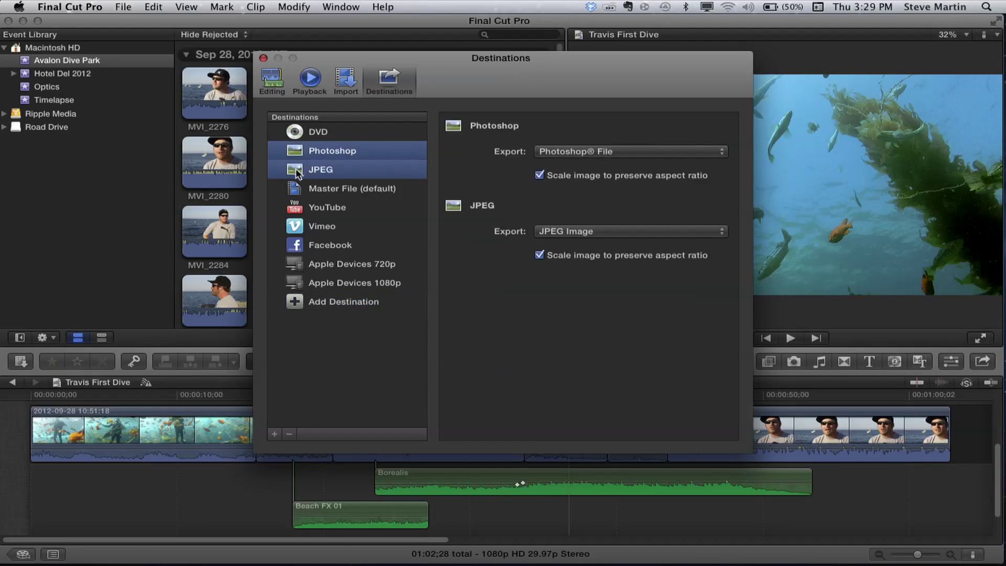
right_click(298, 173)
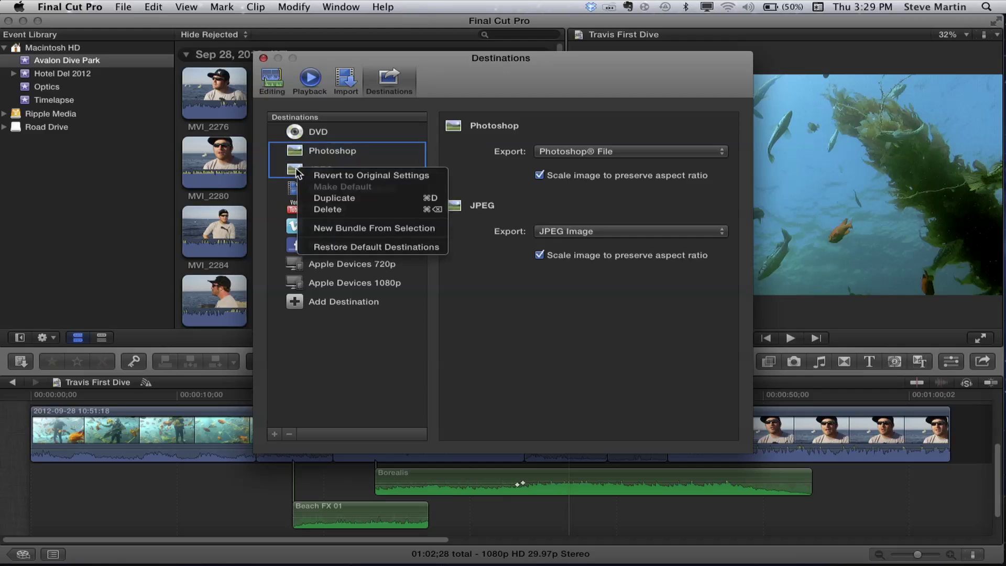
left_click(368, 229)
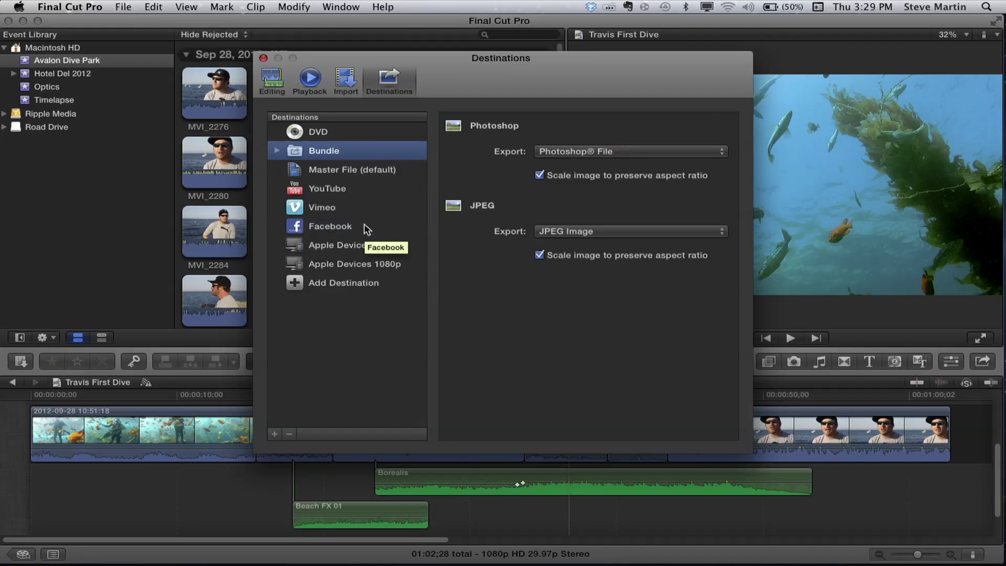
- Name the new bundle Stills and close the Destinations window
left_click(306, 153)
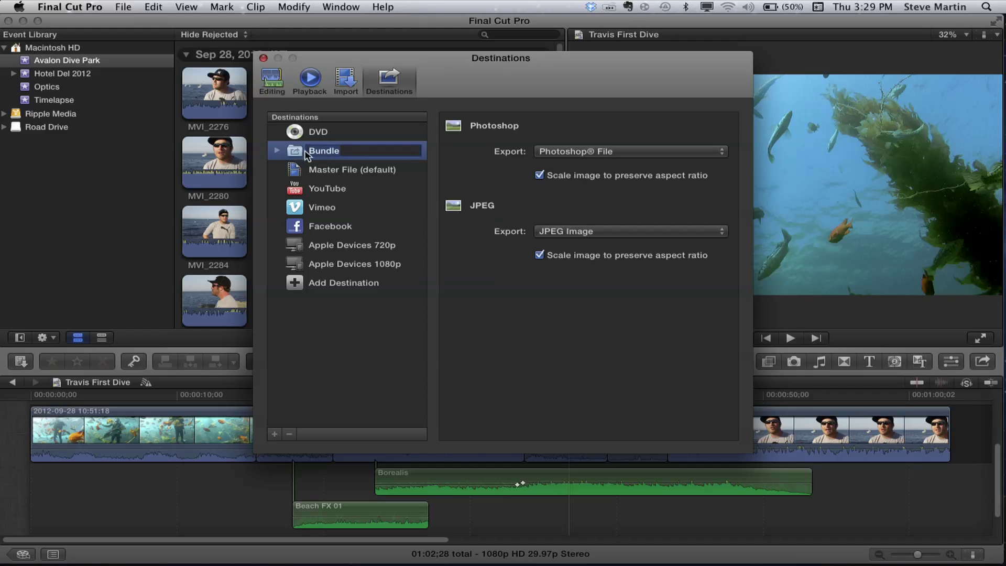
type("Stills")
key("Return")
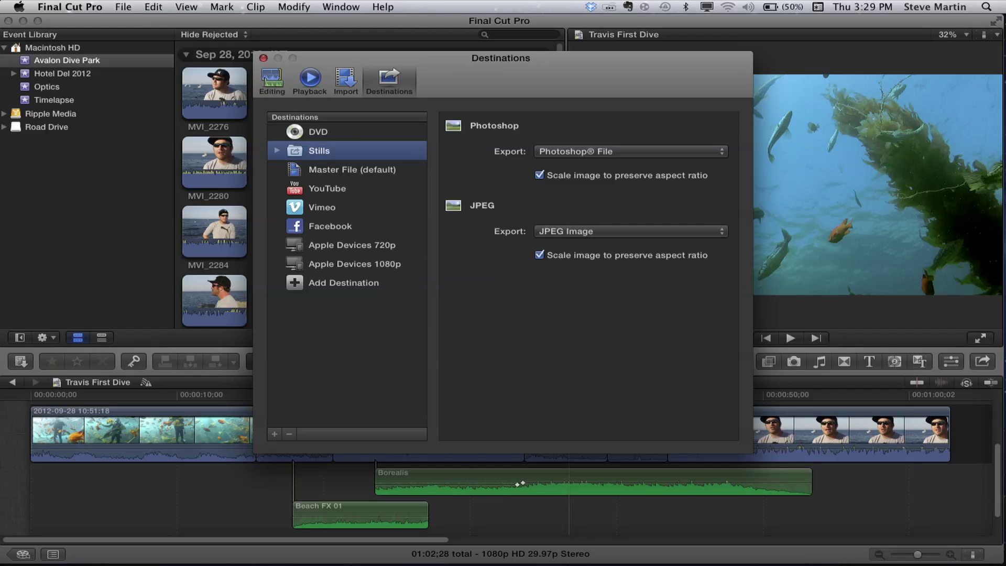
left_click(264, 58)
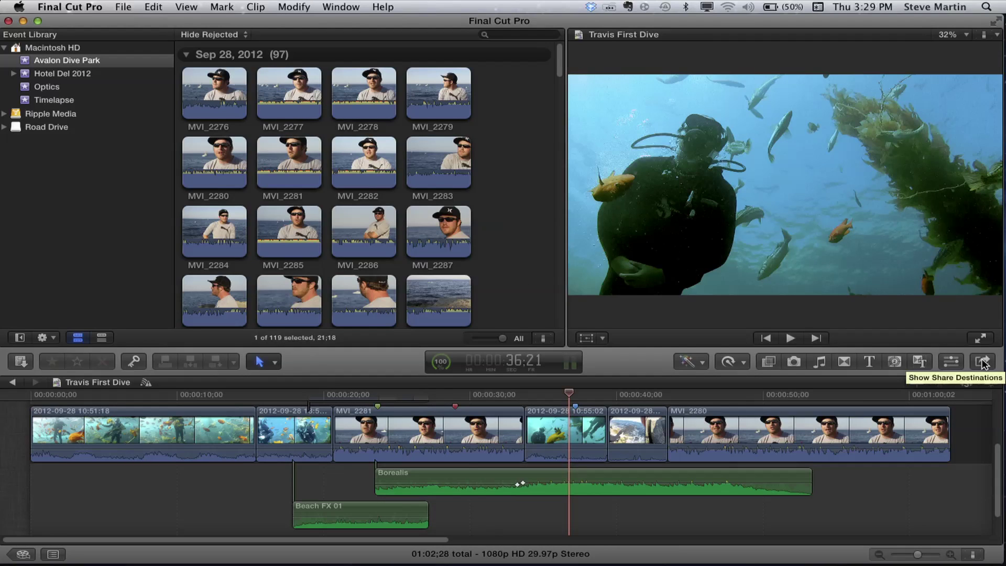
- Share the project with the Stills bundle and review its Photoshop and JPEG export settings
left_click(983, 363)
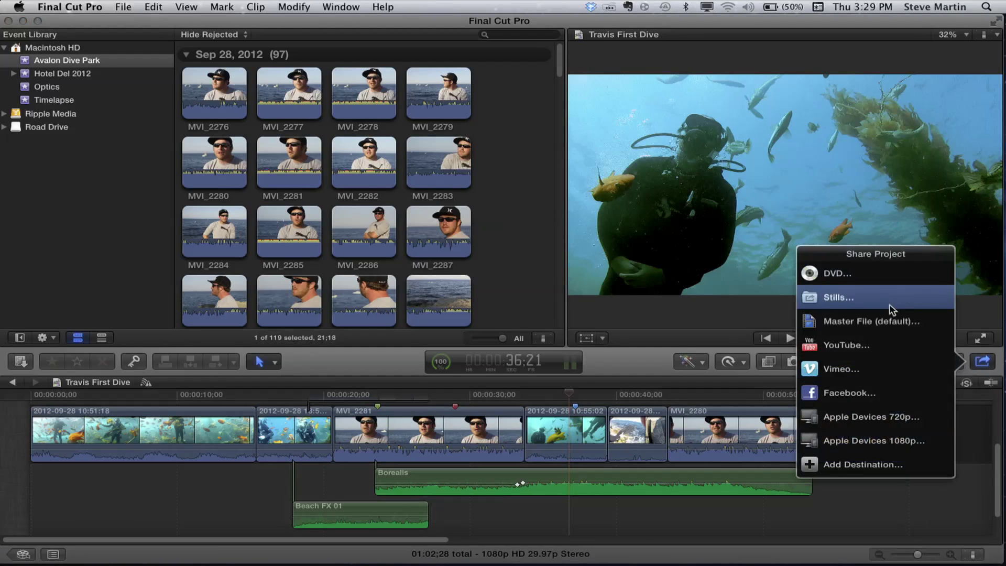
left_click(893, 309)
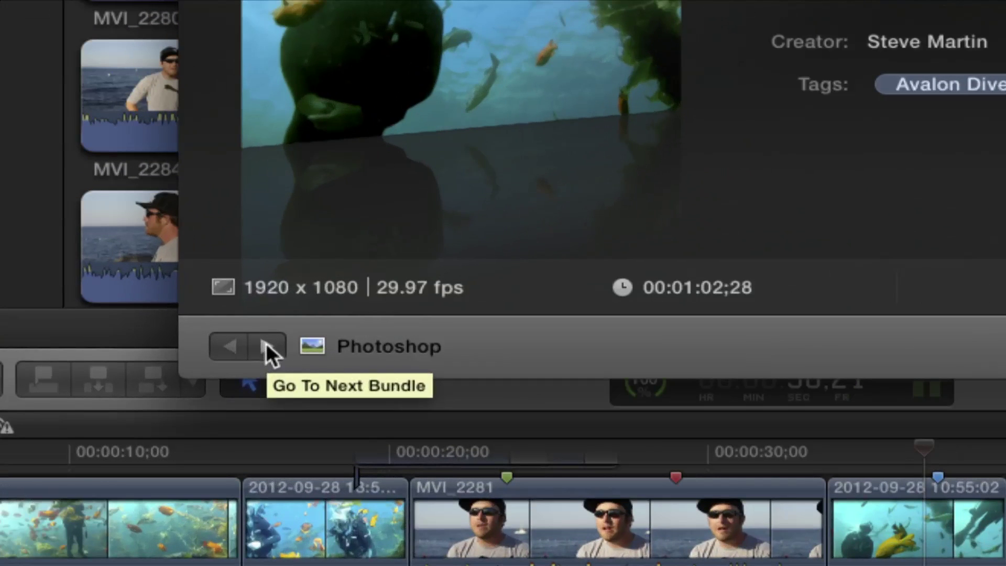
left_click(267, 345)
left_click(230, 345)
left_click(266, 344)
left_click(225, 345)
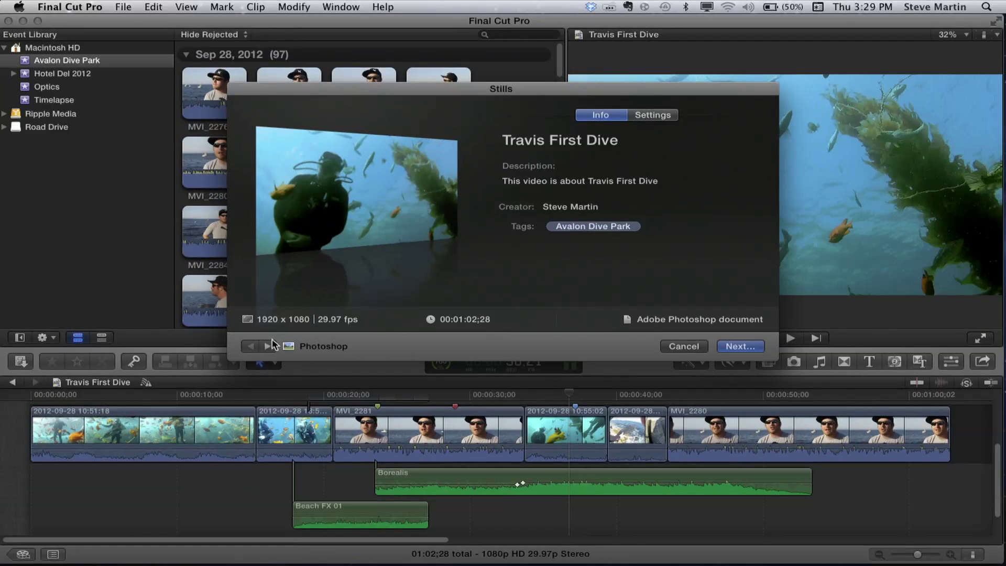
left_click(265, 346)
left_click(251, 347)
left_click(650, 116)
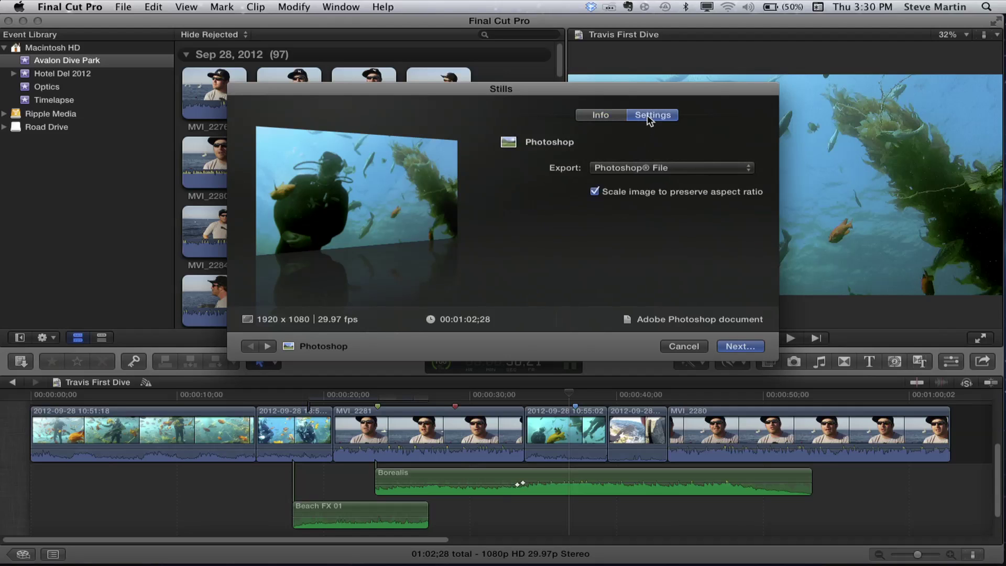
- Save the Stills export of Travis First Dive to the Desktop
left_click(739, 348)
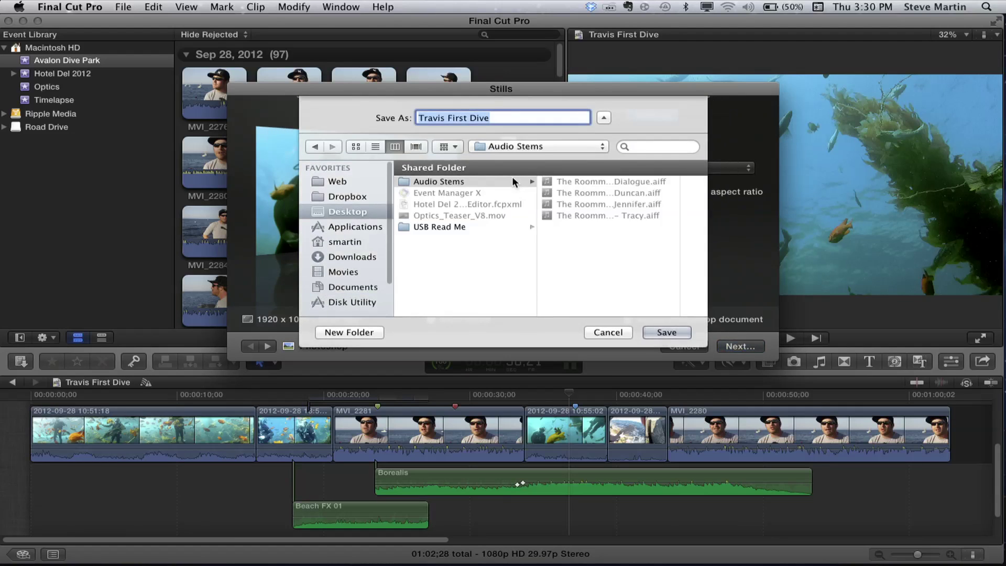
left_click(545, 231)
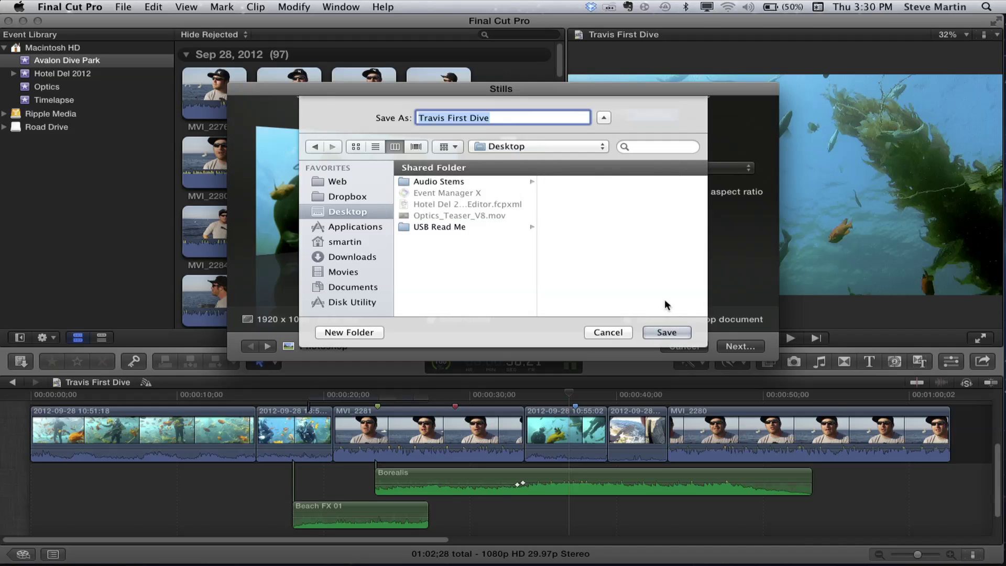
left_click(666, 333)
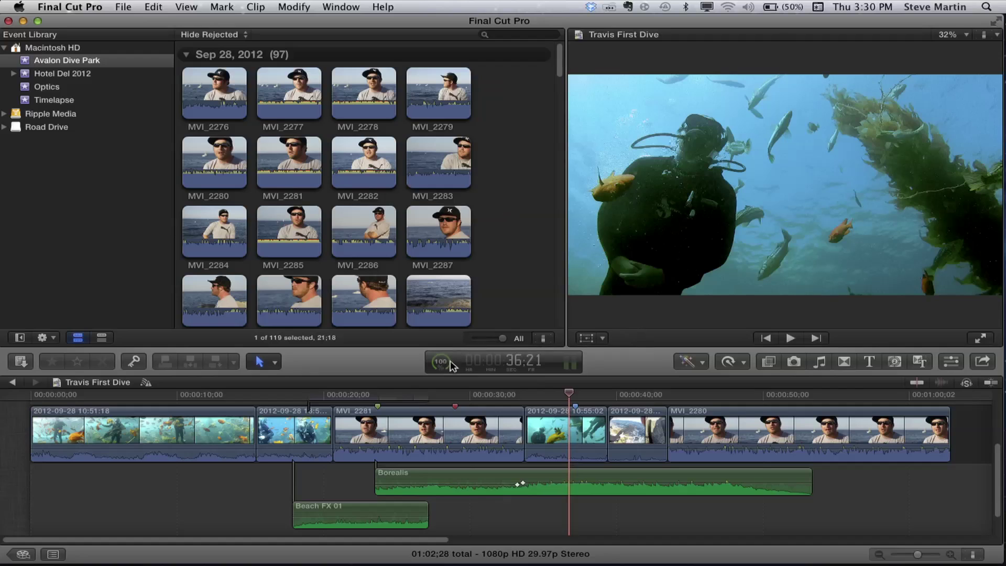
- Check the background sharing tasks, then close the Audio Stems Finder window
left_click(449, 367)
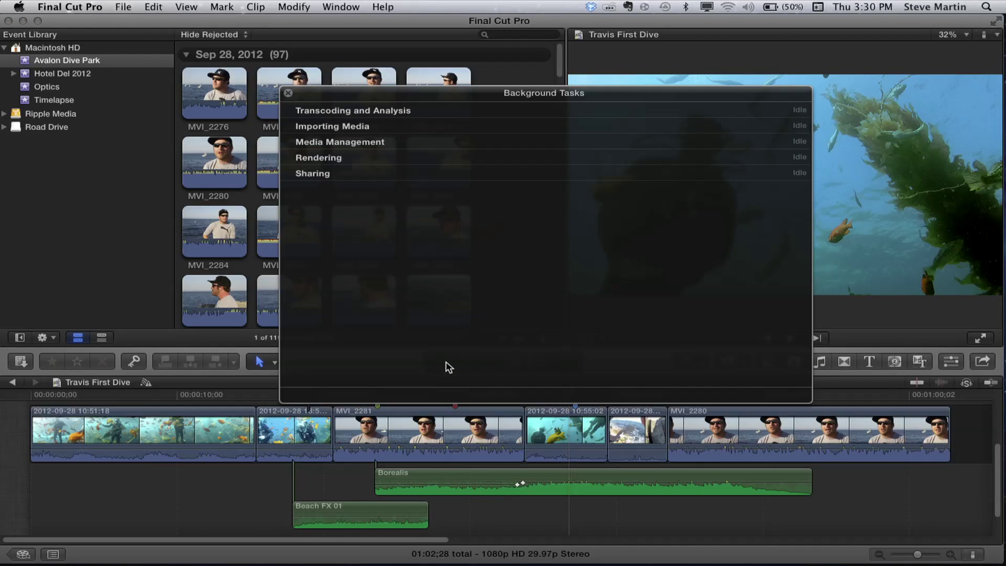
key("super+Tab")
key("super+Tab")
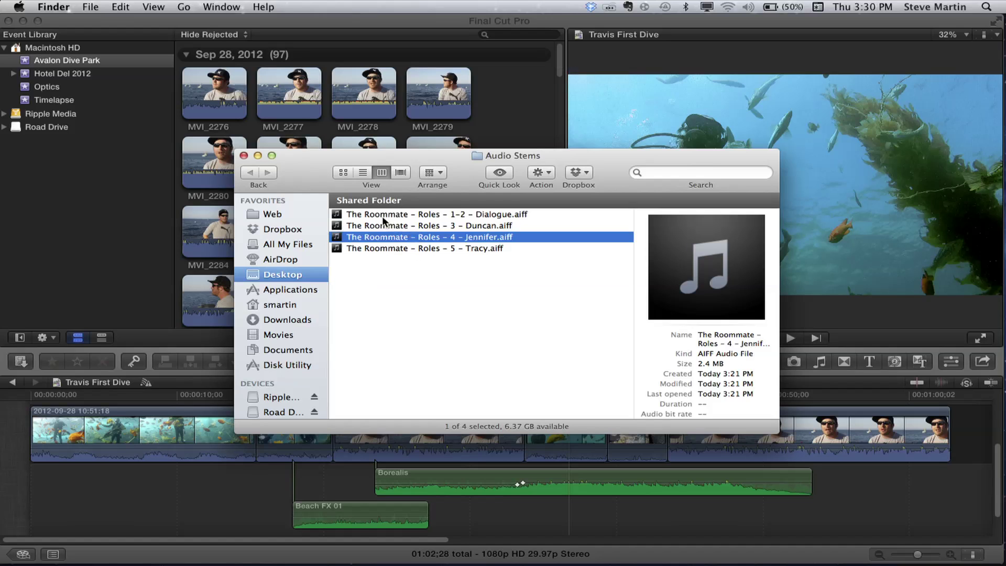
left_click(244, 156)
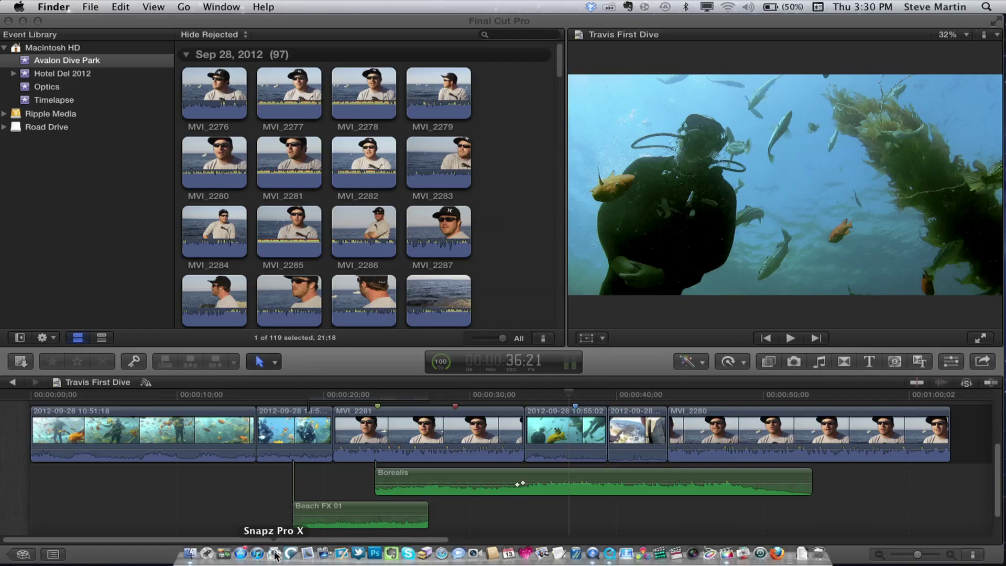
- Hide Final Cut Pro and move the exported JPEG frame to mid-desktop
key("super+Tab")
key("super+Tab")
key("super+Tab")
key("super+Tab")
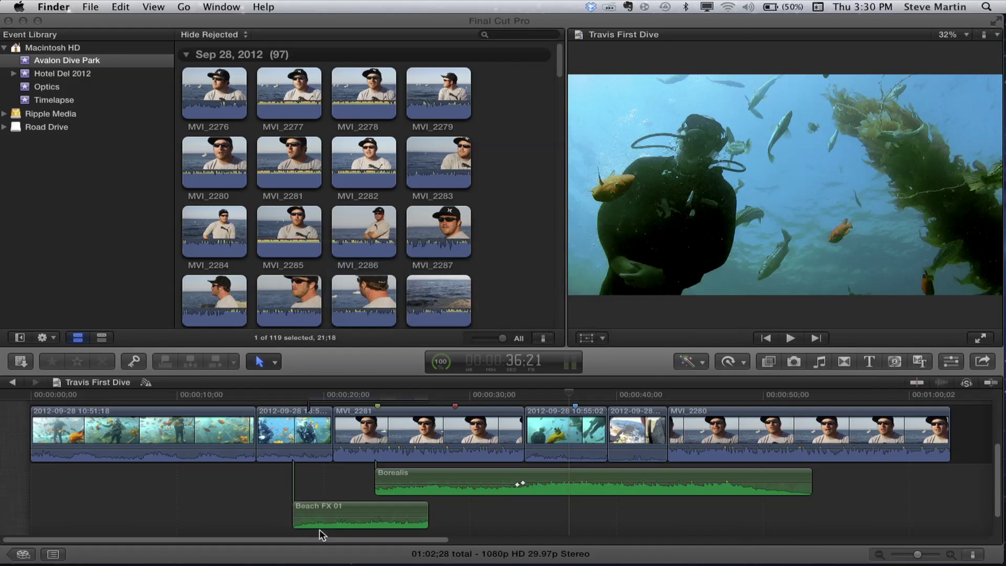
key("super+alt+h")
left_click_drag(890, 194, 591, 229)
- Place the PSD frame below the JPEG, then Quick Look each file and close the previews
left_click_drag(939, 509, 567, 287)
left_click(586, 227)
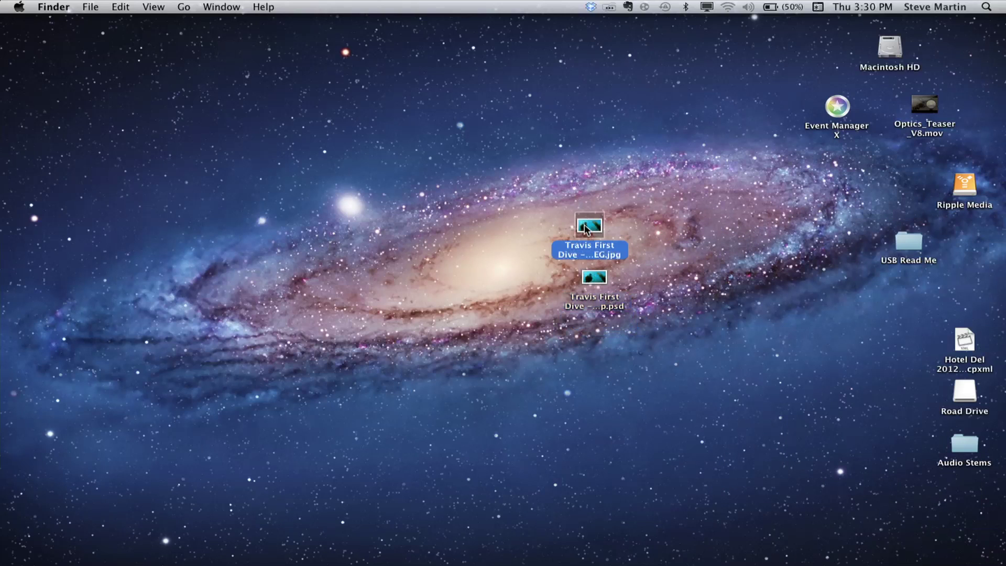
key("space")
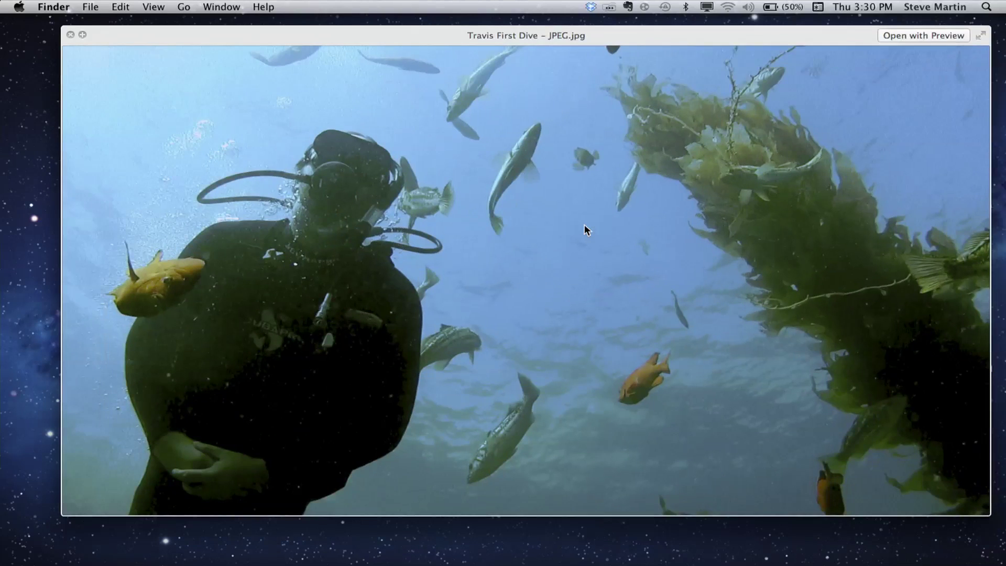
key("space")
left_click(599, 283)
key("space")
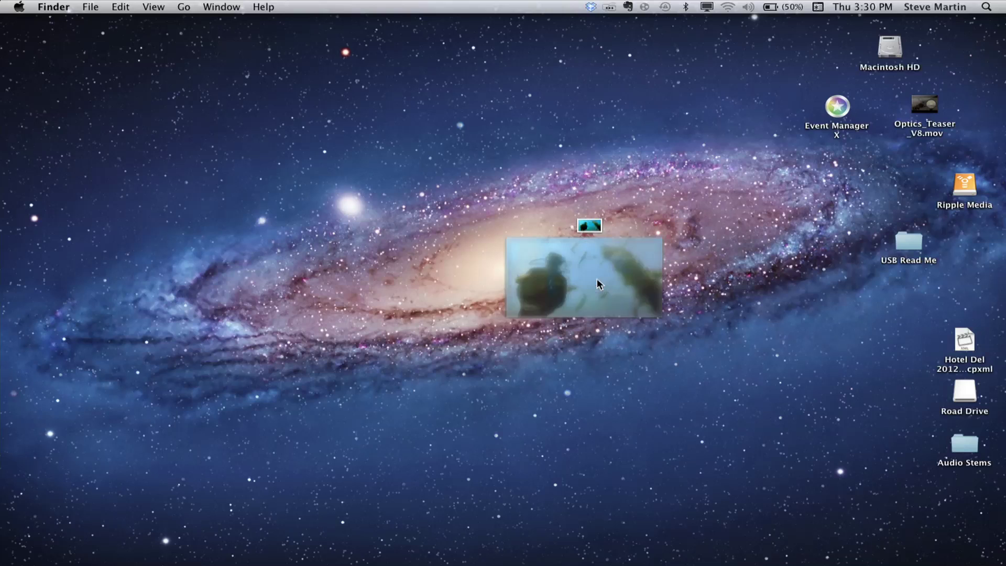
key("space")
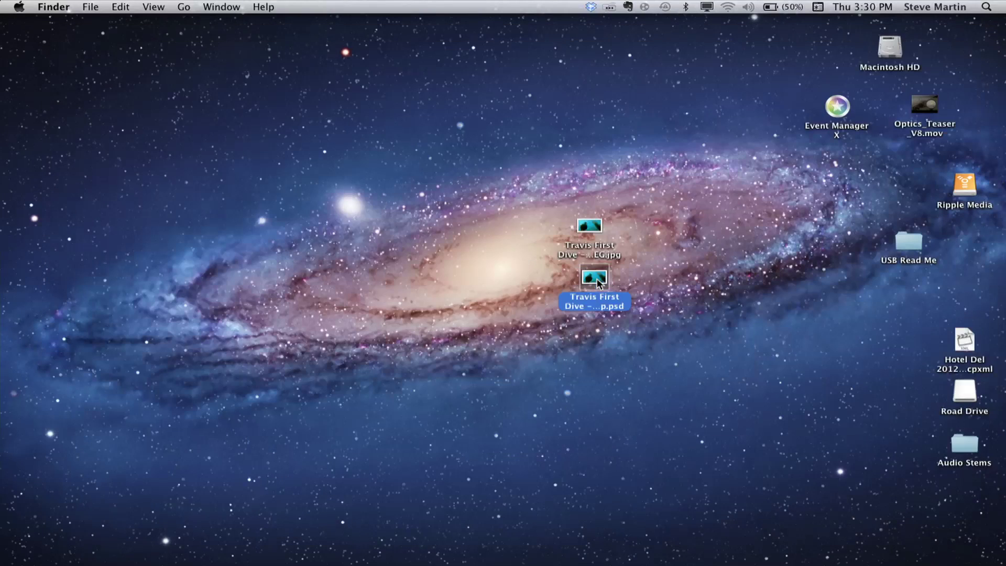